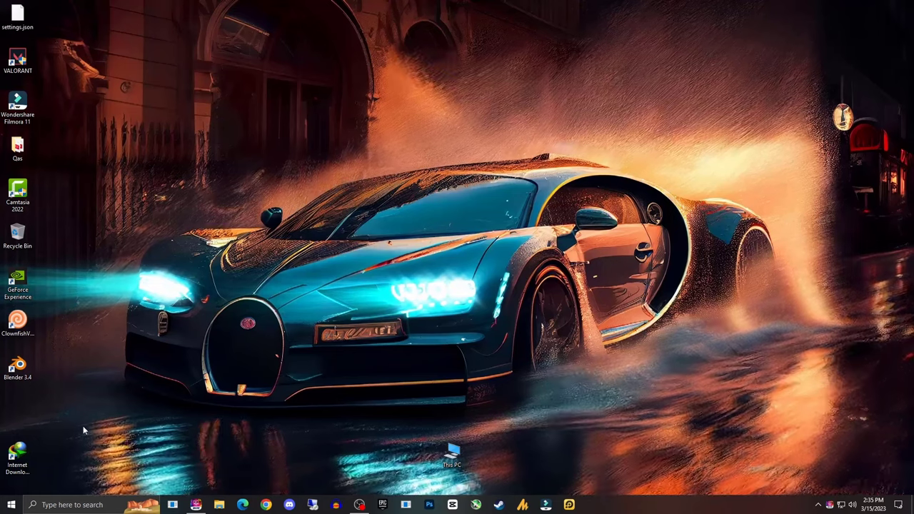
Step: Search Windows for "internet option" and open Internet Options
key(super)
text(inter)
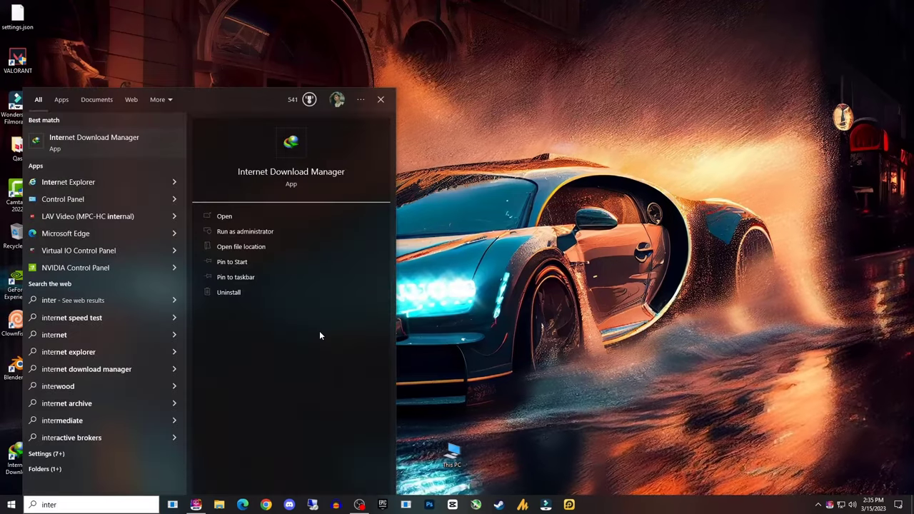
text(net)
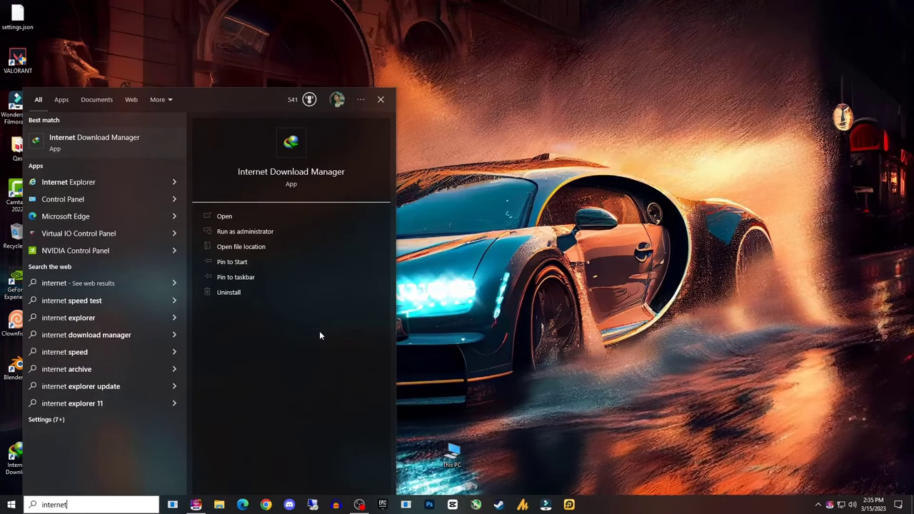
text( option)
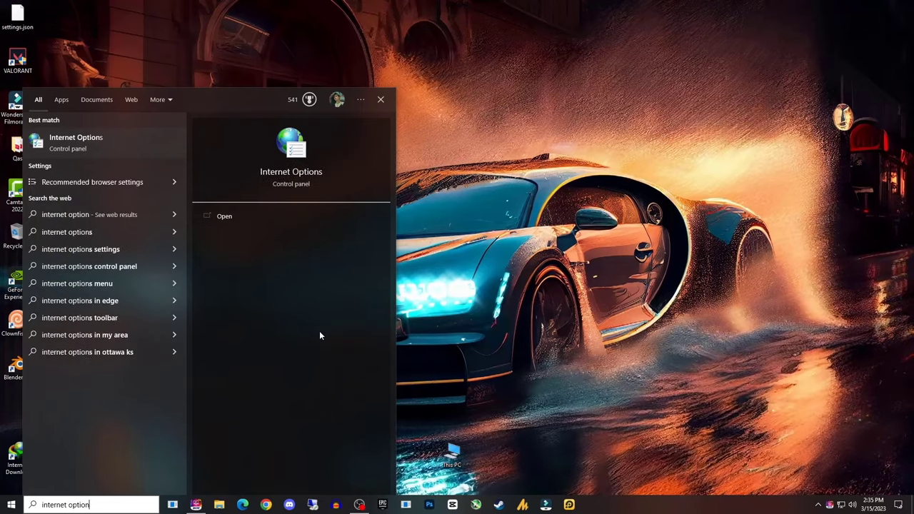
key(Return)
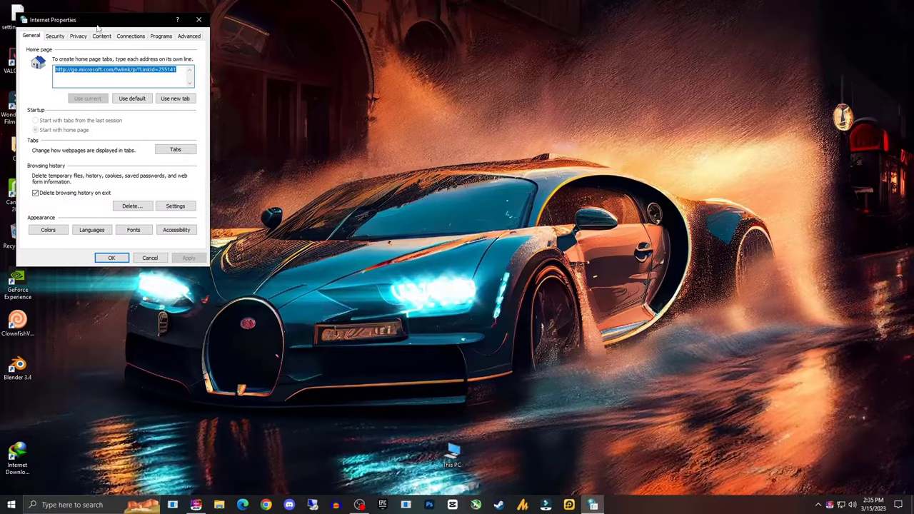
Step: Delete the browsing history in Internet Properties with all listed data categories included
drag(97, 27, 491, 124)
click(524, 304)
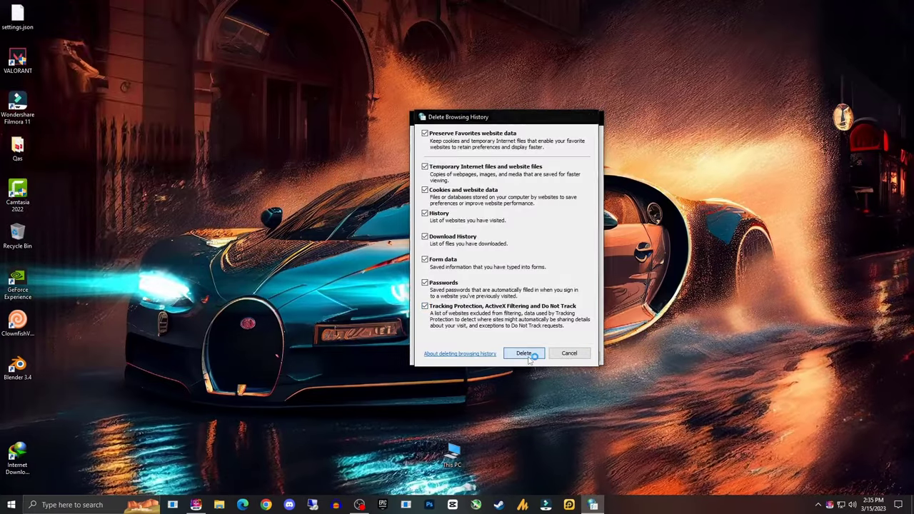
click(527, 354)
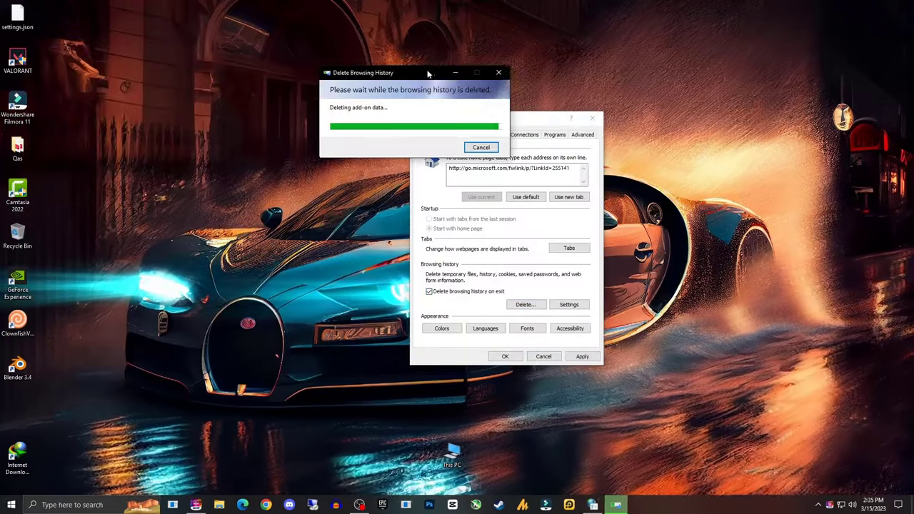
Step: In the LAN settings, keep automatic detection on with the proxy server and automatic configuration script off, and accept
click(522, 135)
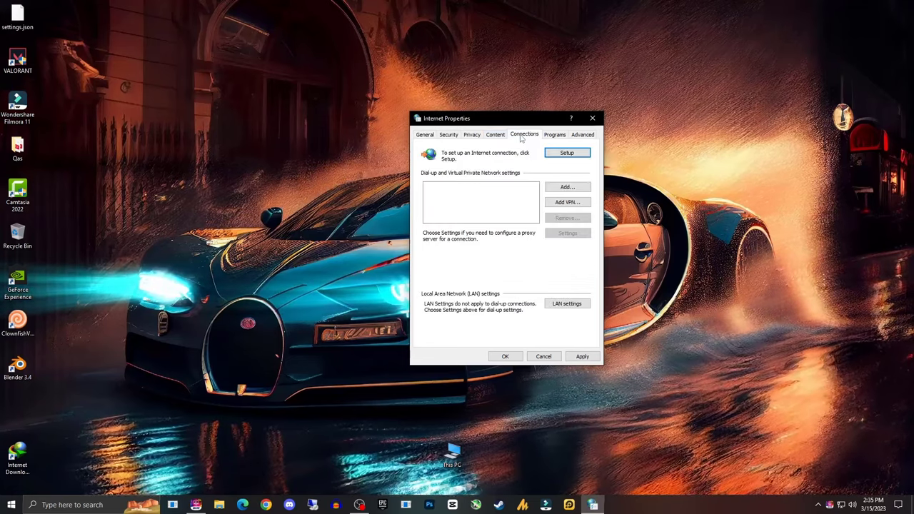
click(565, 304)
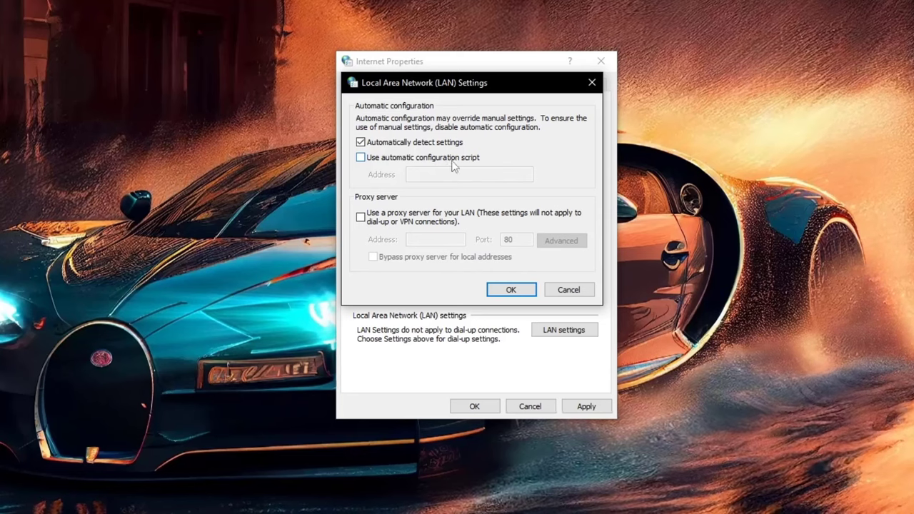
click(404, 214)
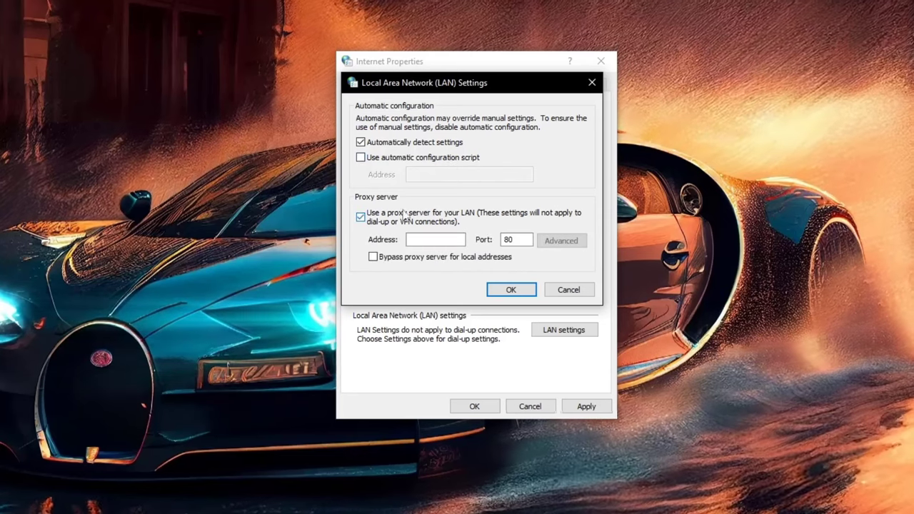
click(404, 214)
click(389, 157)
click(389, 157)
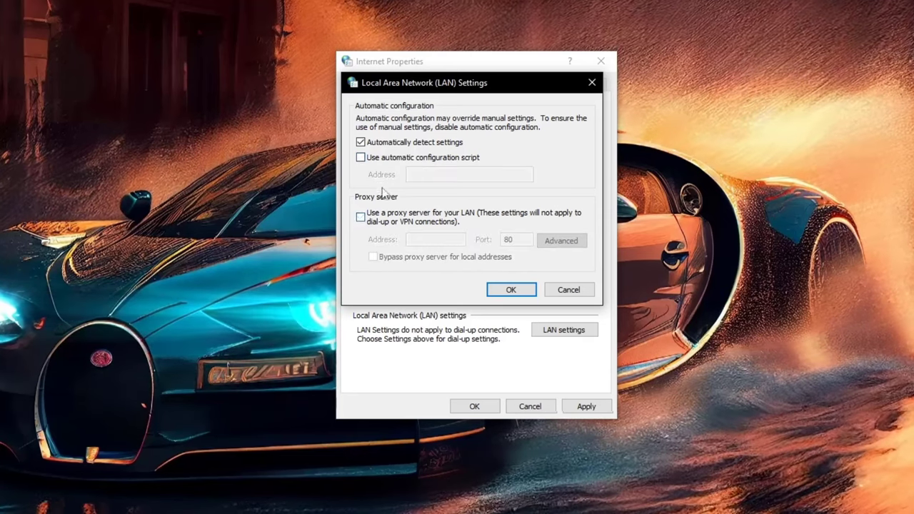
click(511, 290)
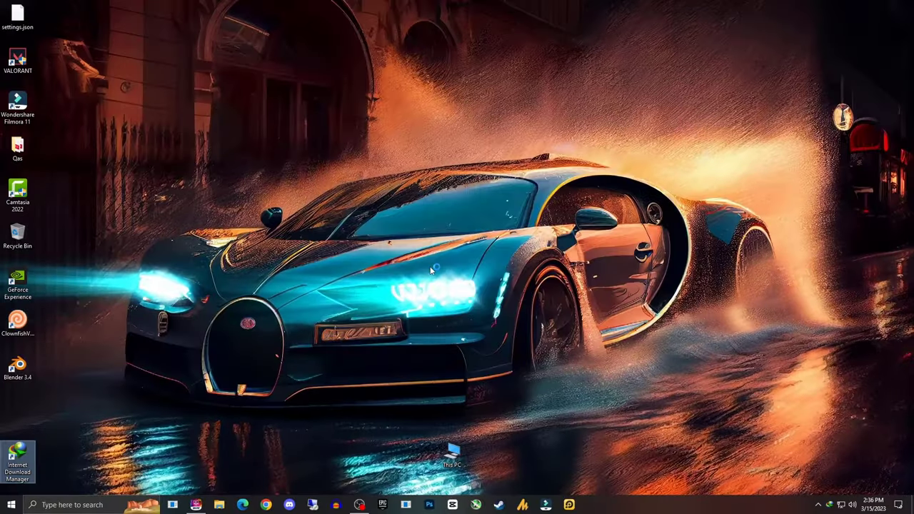
Step: Launch Internet Download Manager and open its configuration options
key(Return)
click(149, 53)
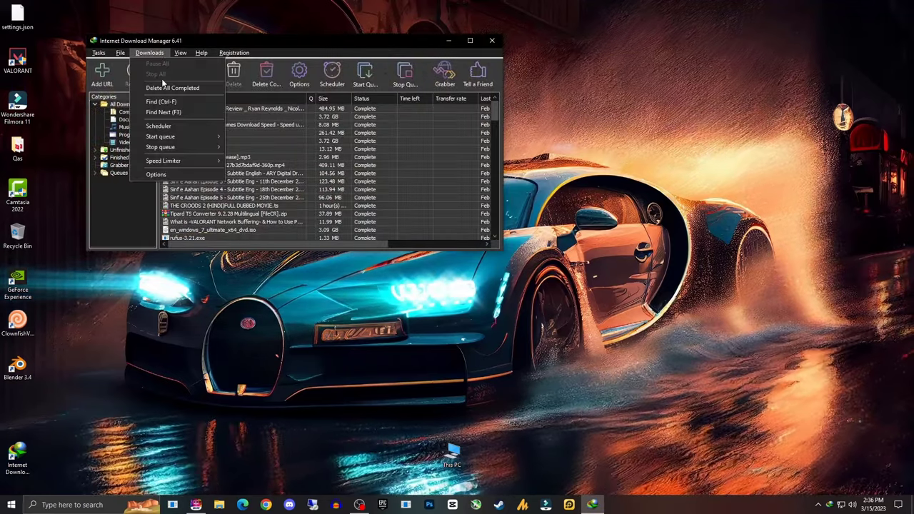
click(156, 174)
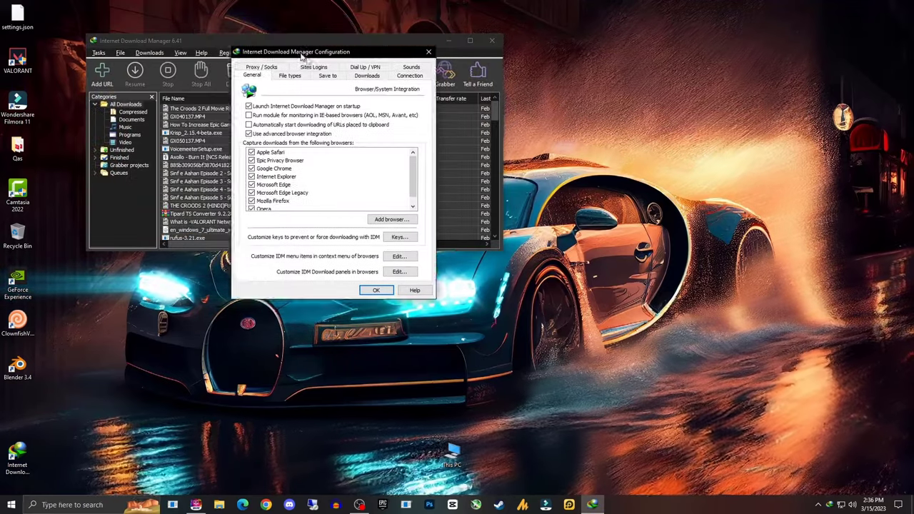
drag(302, 57, 486, 114)
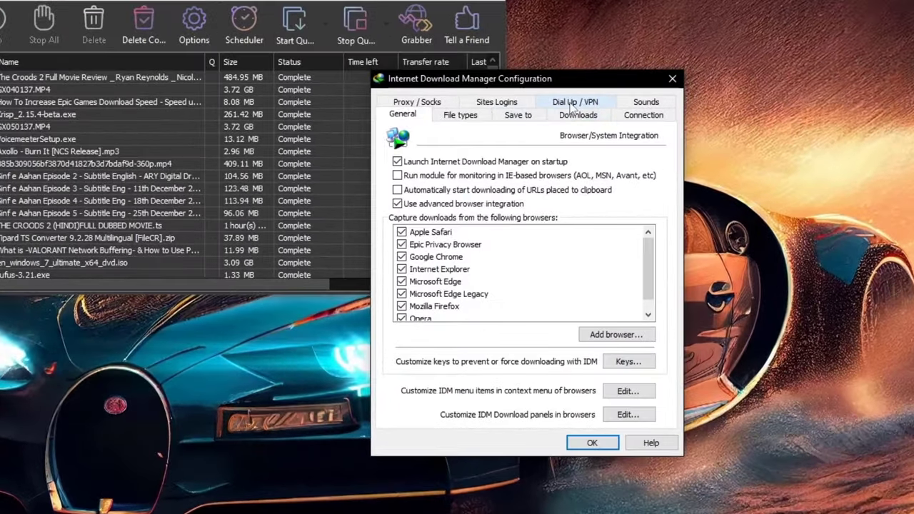
Step: Look through the available Dial Up / VPN connections and leave Use Windows Dial Up / VPN Networking turned off
click(572, 103)
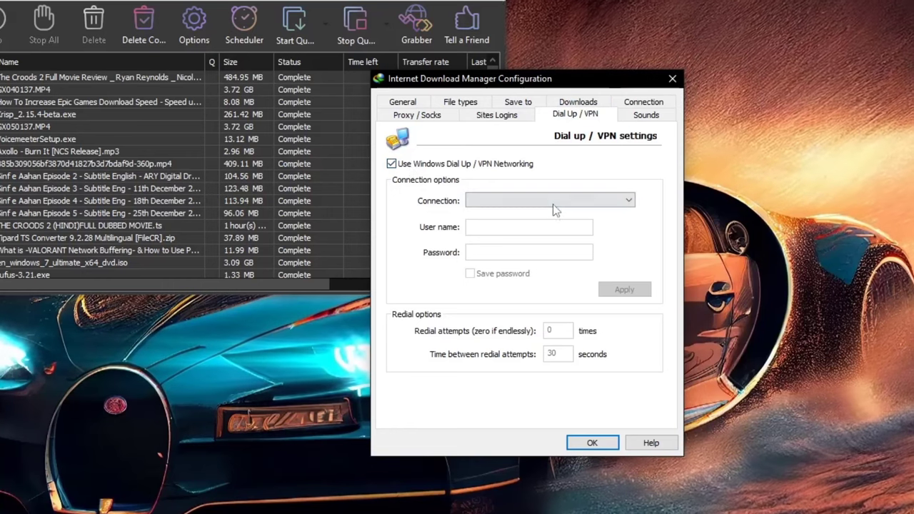
click(555, 207)
click(554, 204)
click(450, 166)
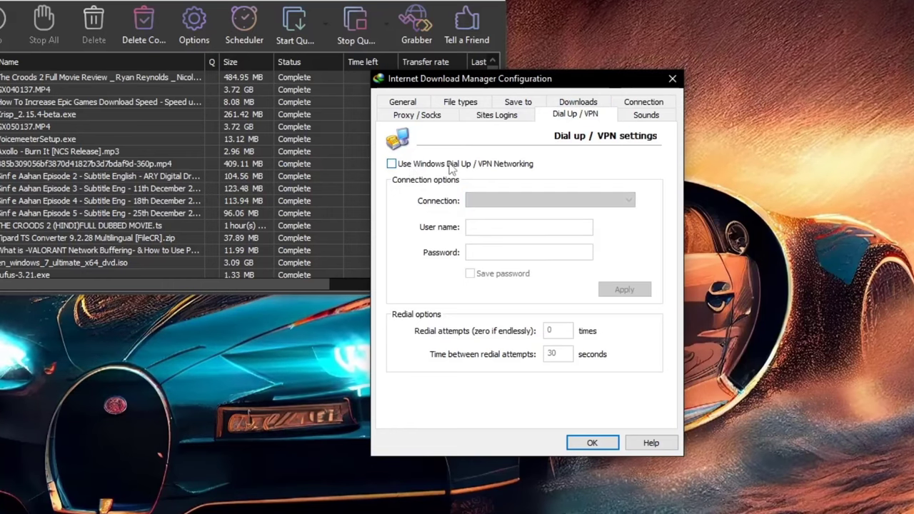
click(518, 203)
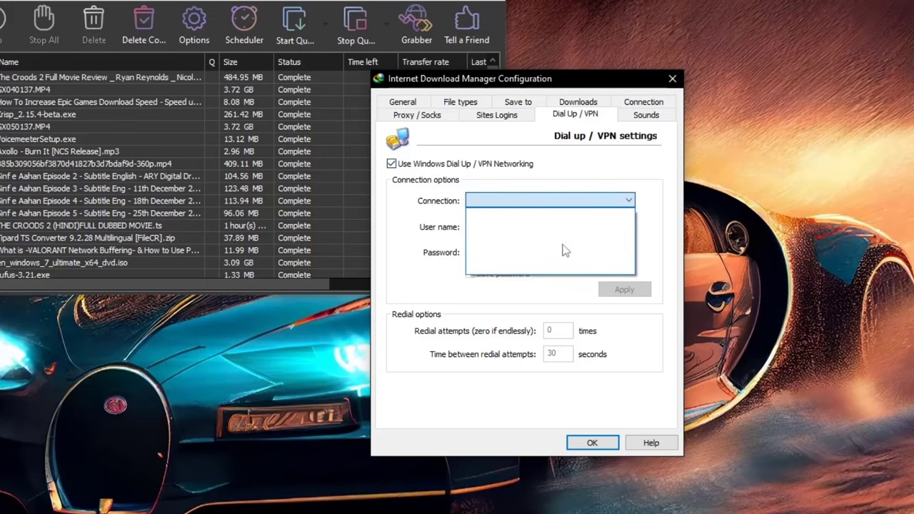
click(432, 182)
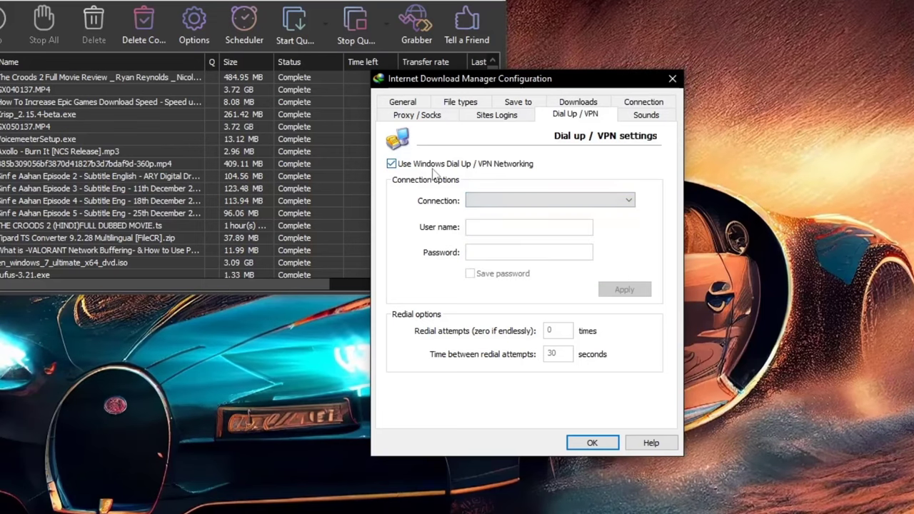
click(449, 164)
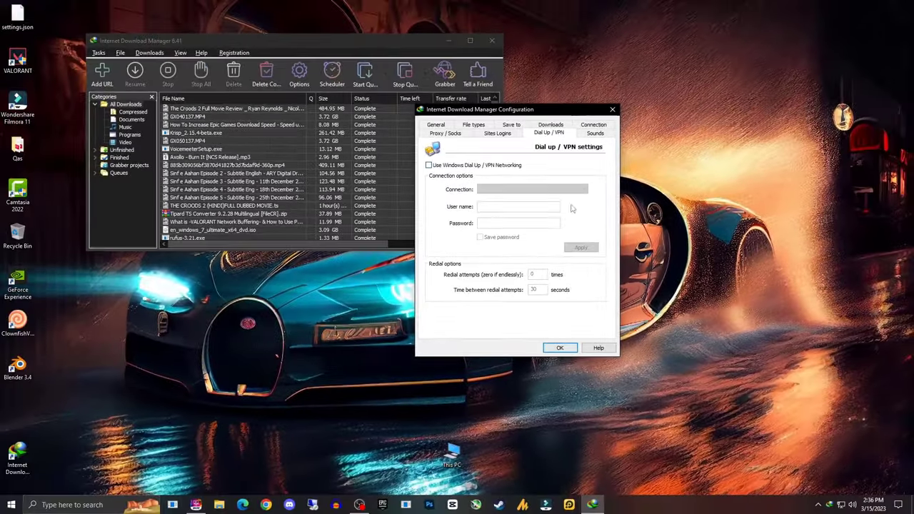
Step: Set the connection type to High speed with a default maximum of 8 connections, save, and close Internet Download Manager
click(593, 126)
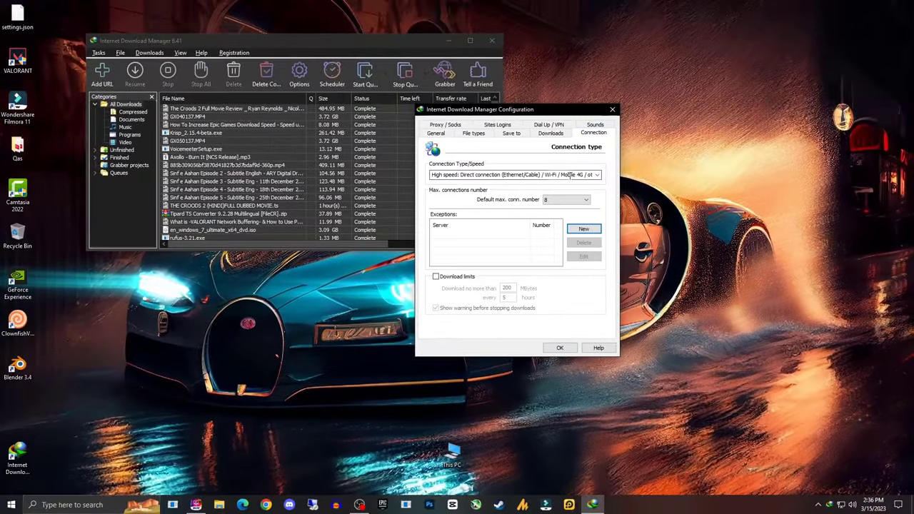
click(598, 178)
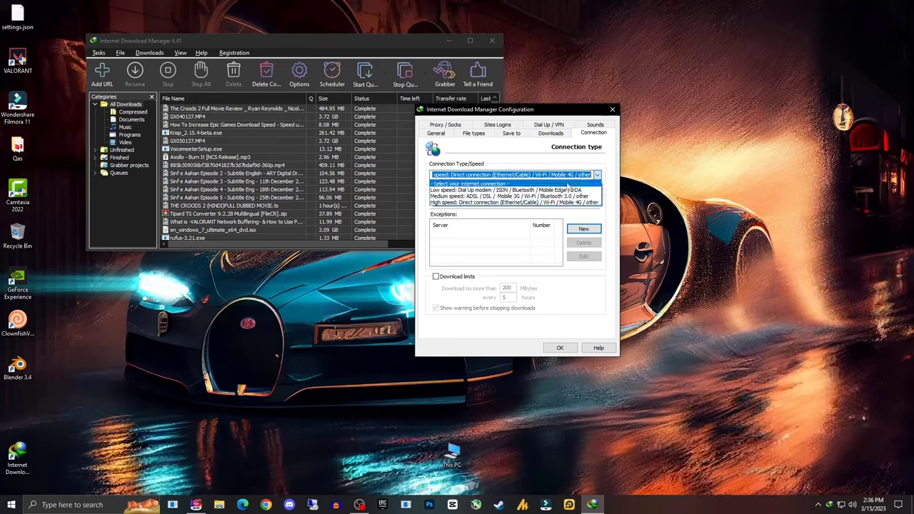
click(474, 203)
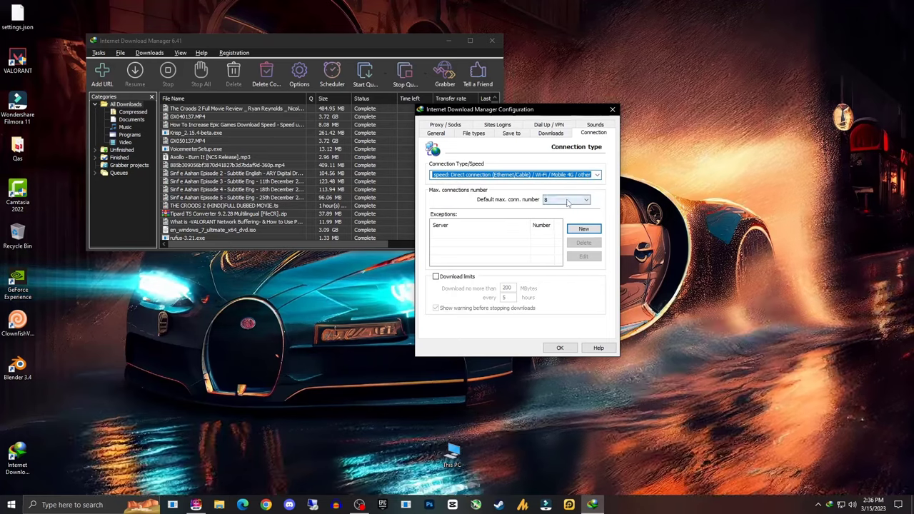
click(567, 201)
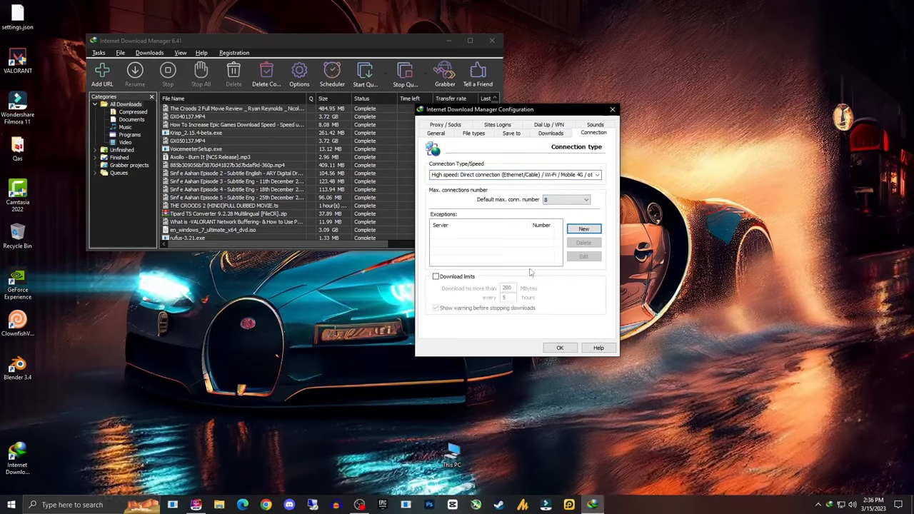
click(560, 347)
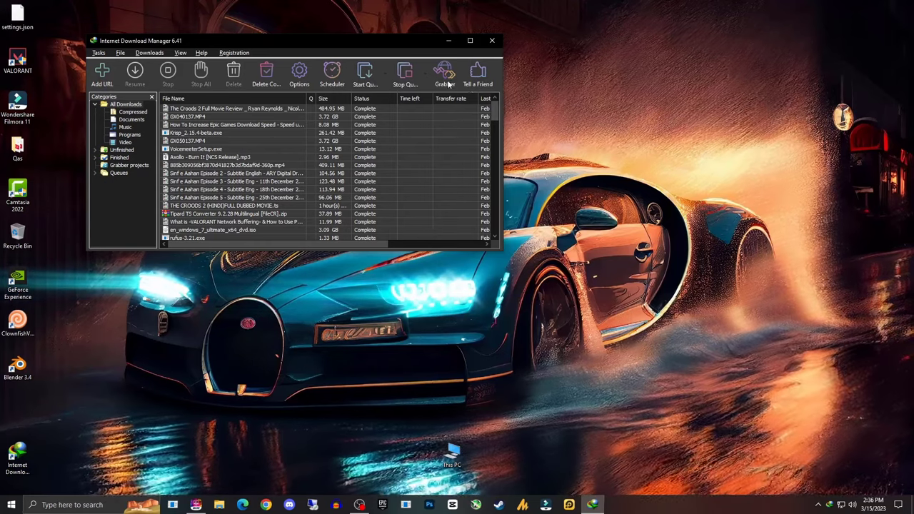
click(490, 42)
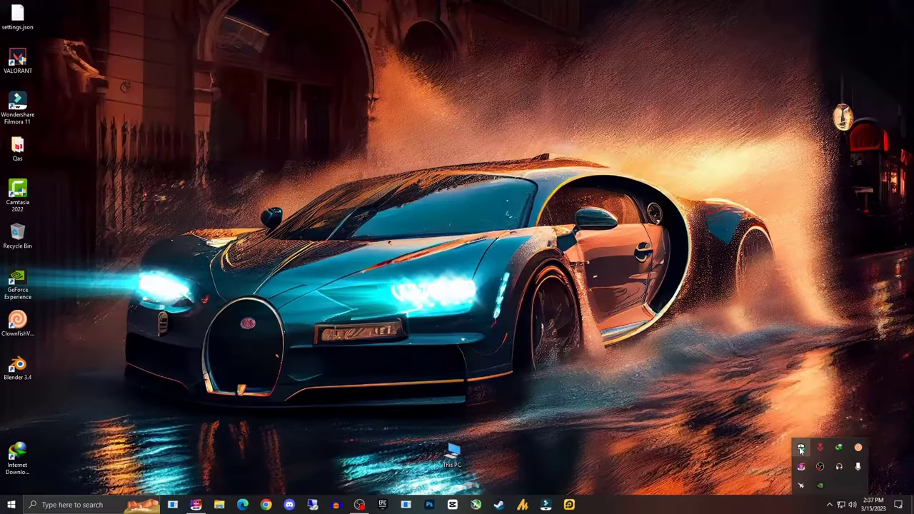
Step: Open the firewall's allowed apps from Windows Security, enable changing the settings, and start allowing another app
click(800, 449)
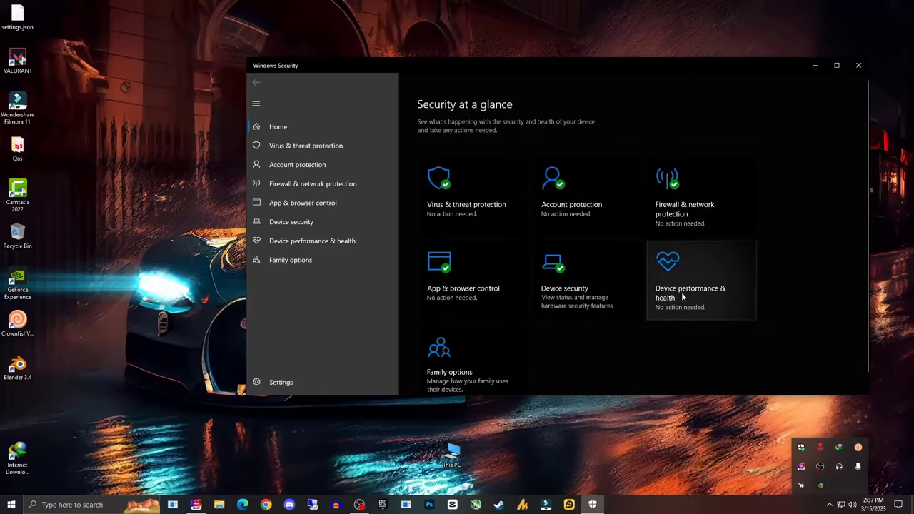
click(720, 206)
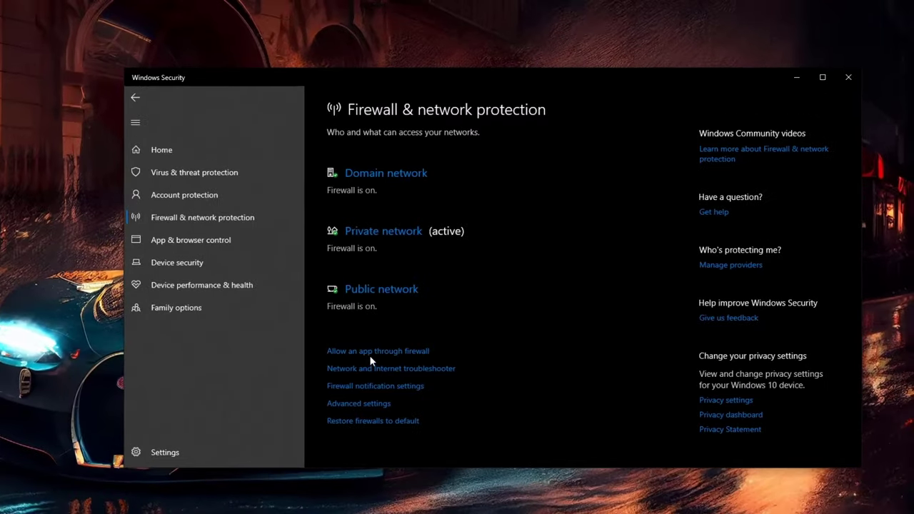
click(443, 305)
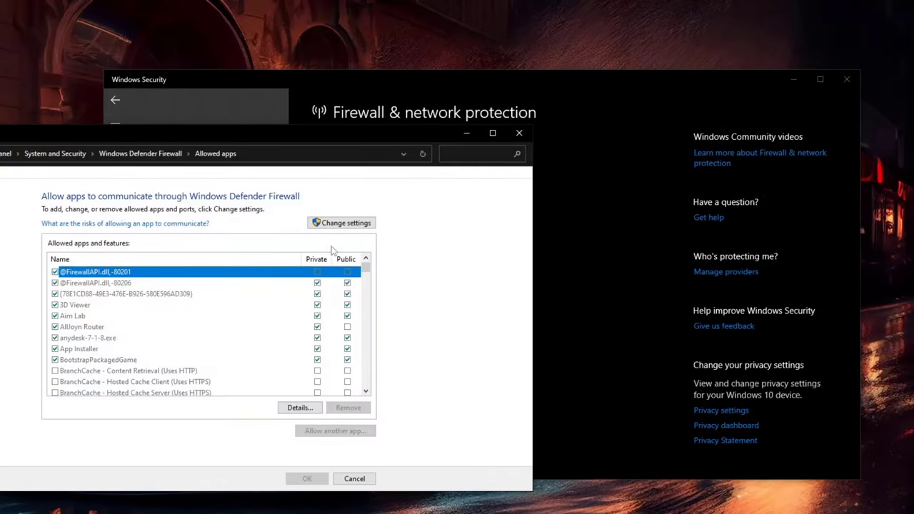
click(334, 224)
click(335, 431)
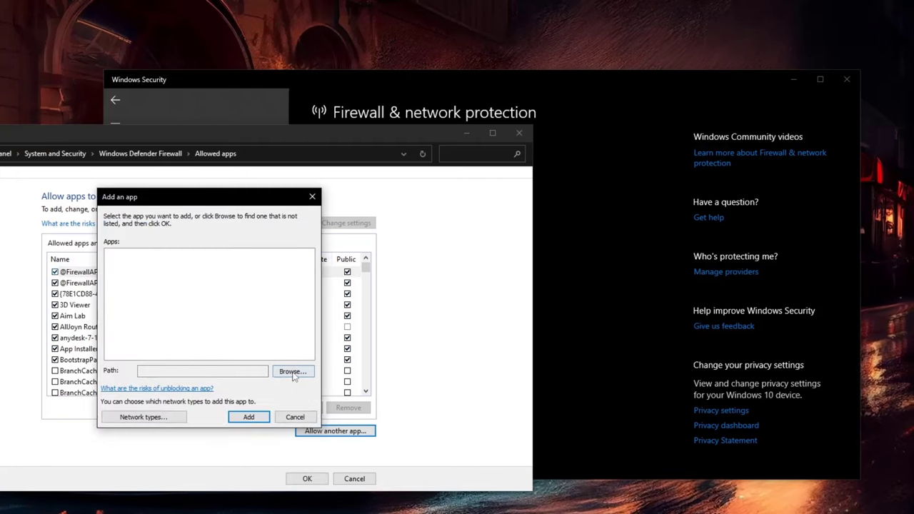
Step: Choose the IDMan application in the Internet Download Manager program folder, located through its desktop shortcut, as the app to allow
click(293, 374)
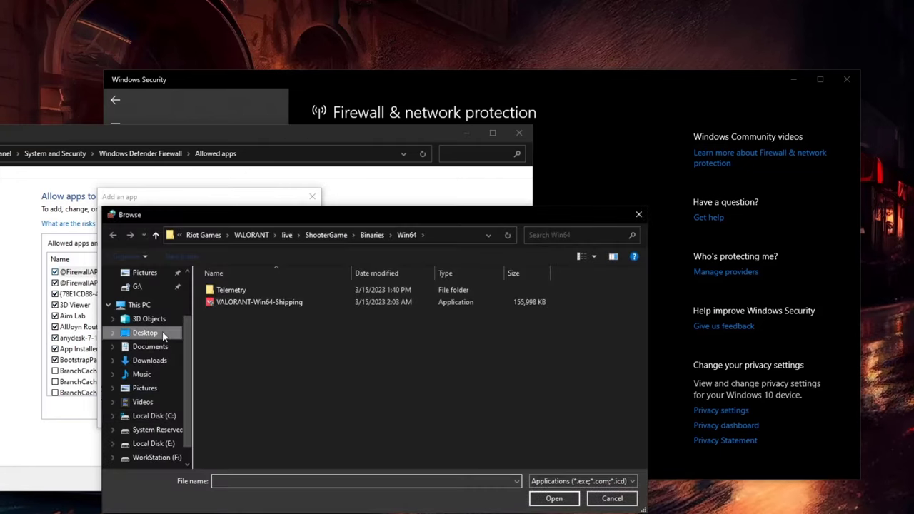
click(163, 335)
click(552, 336)
right_click(550, 332)
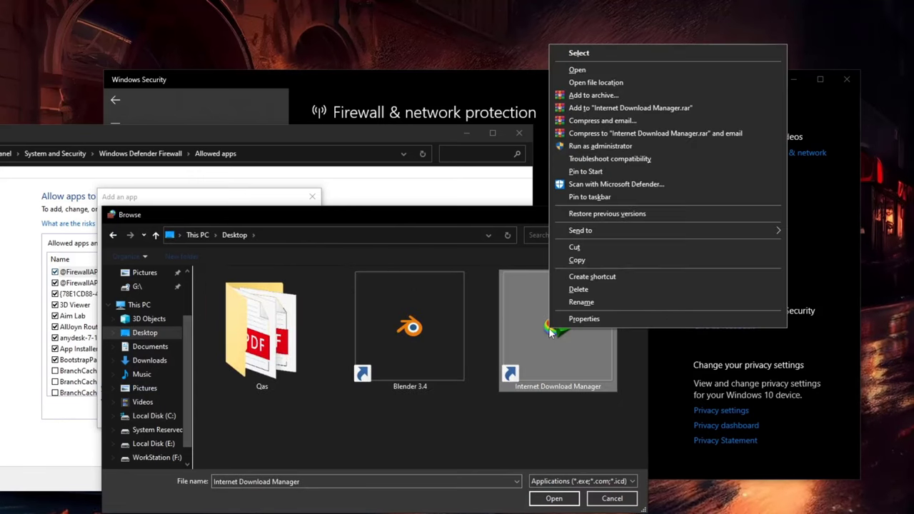
click(598, 84)
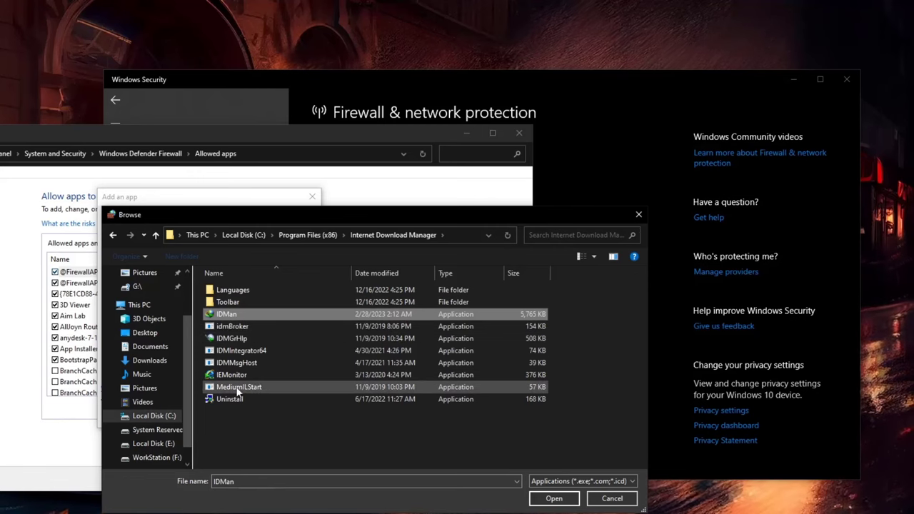
click(551, 498)
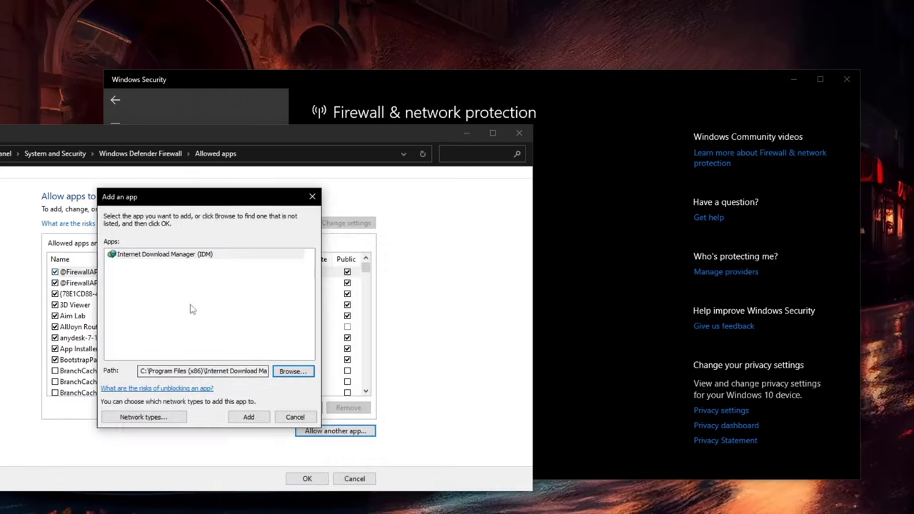
Step: Add Internet Download Manager (IDM) to the allowed apps, permit it on public networks too, and save the firewall changes
click(249, 417)
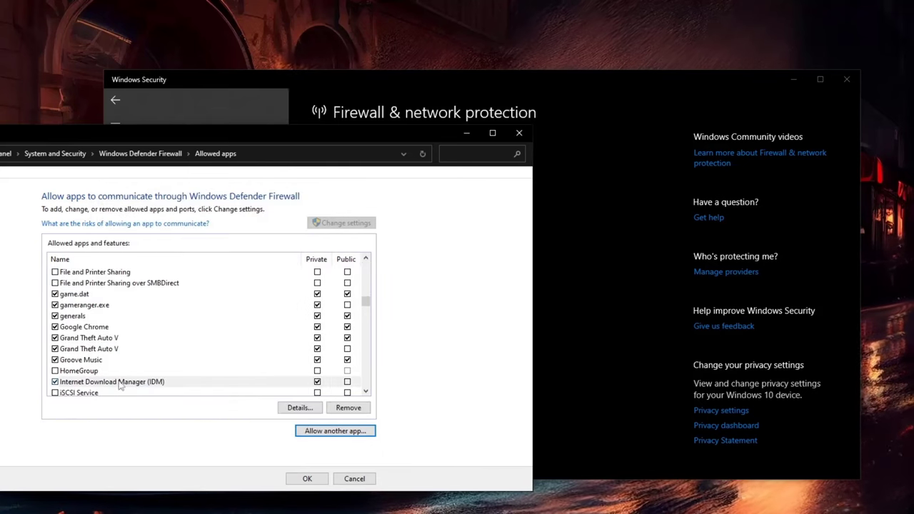
click(347, 381)
click(307, 479)
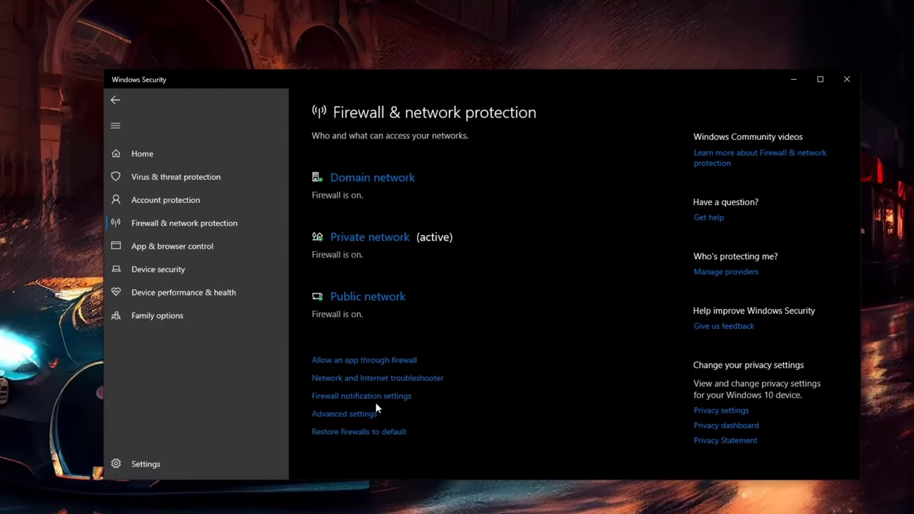
Step: Open the firewall's advanced settings and locate the Internet Download Manager (IDM) entries among the inbound rules in a maximized window
click(360, 414)
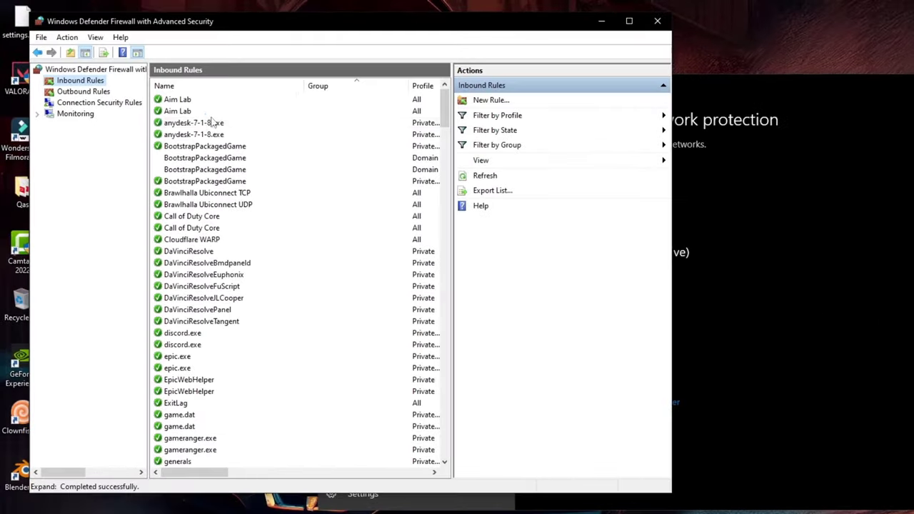
click(213, 123)
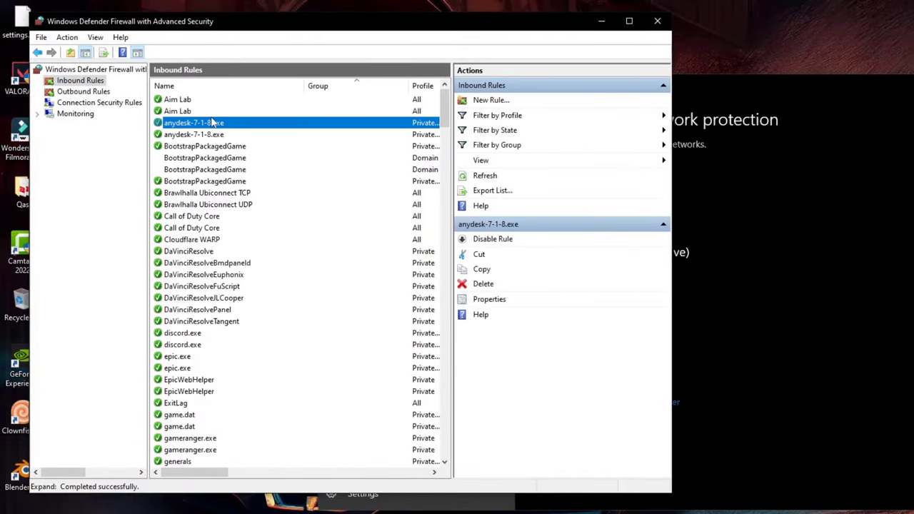
key(i)
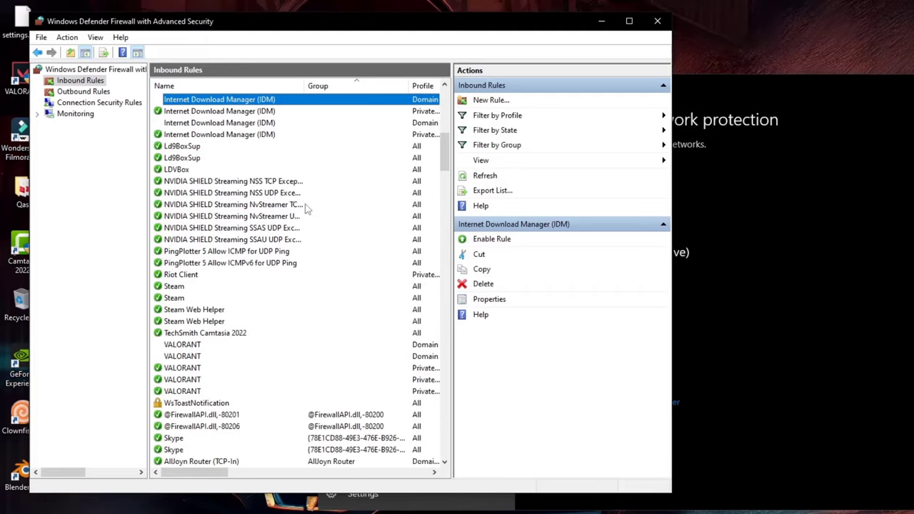
drag(182, 478, 204, 477)
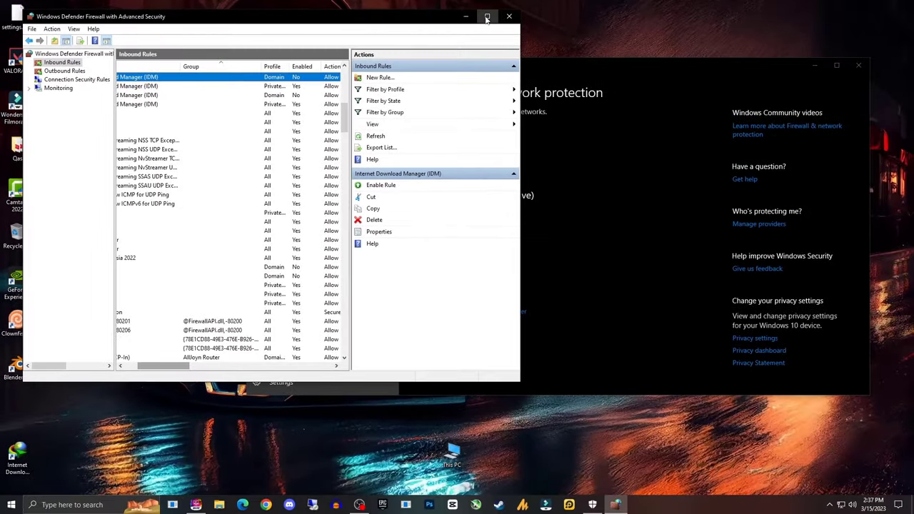
key(super+Up)
scroll(286, 115, up, 4)
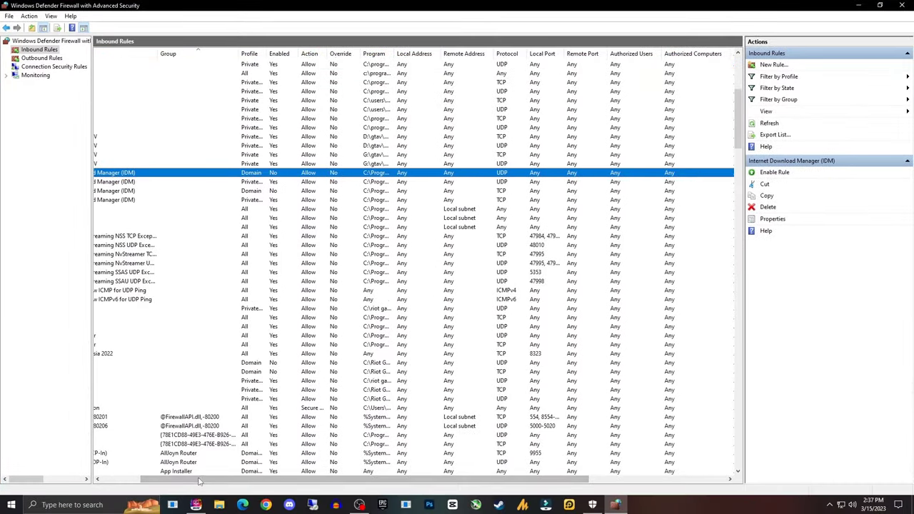
drag(158, 479, 118, 479)
Step: Check the general properties of each of the four Internet Download Manager (IDM) inbound rules, including whether the connection is allowed
double_click(176, 173)
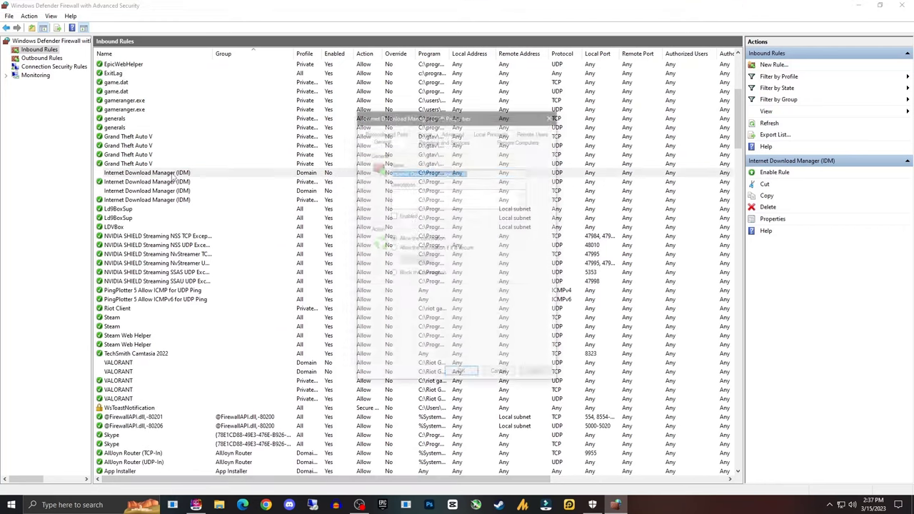
click(461, 374)
double_click(168, 183)
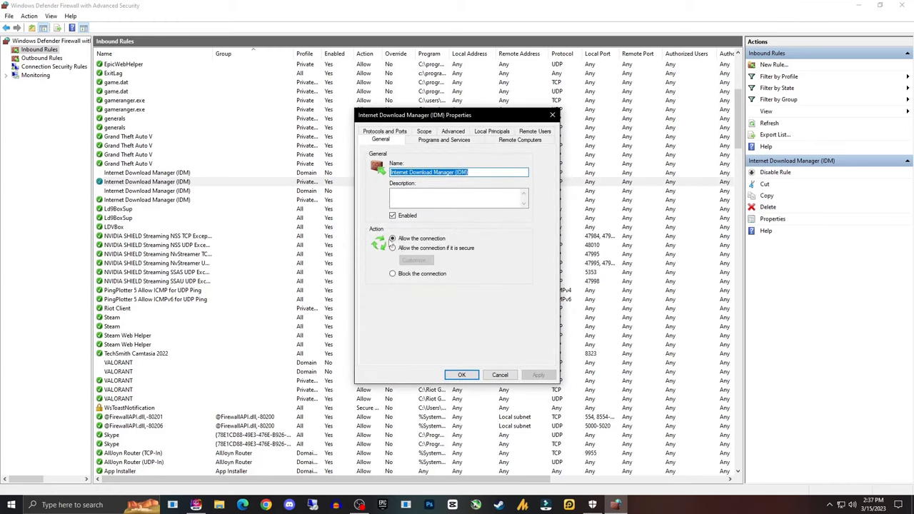
click(461, 375)
double_click(169, 191)
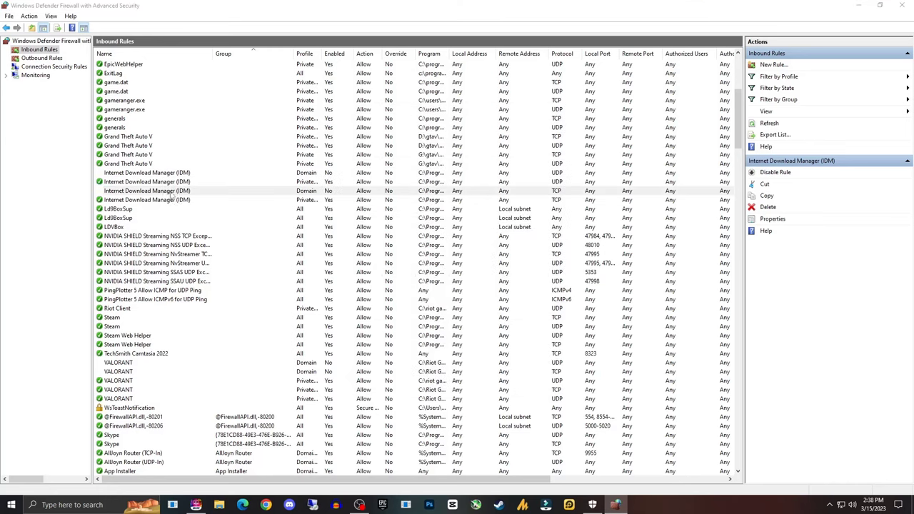
click(461, 374)
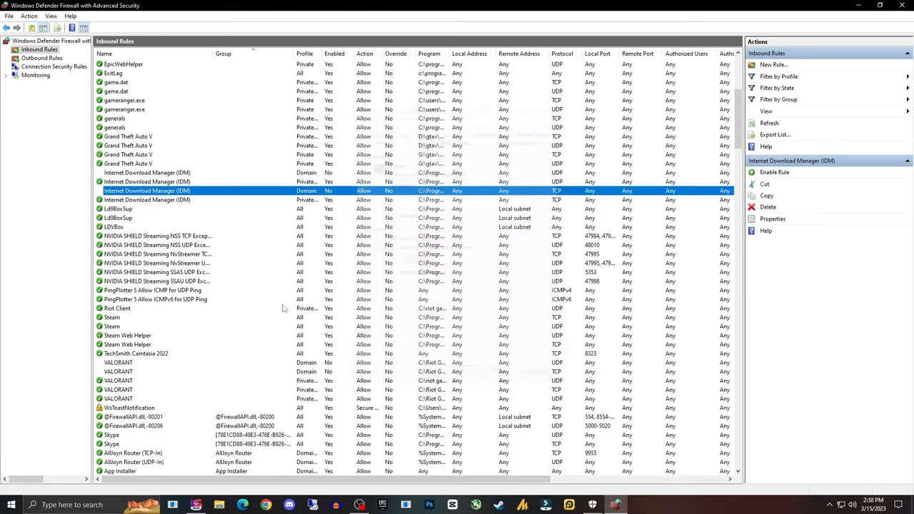
double_click(147, 200)
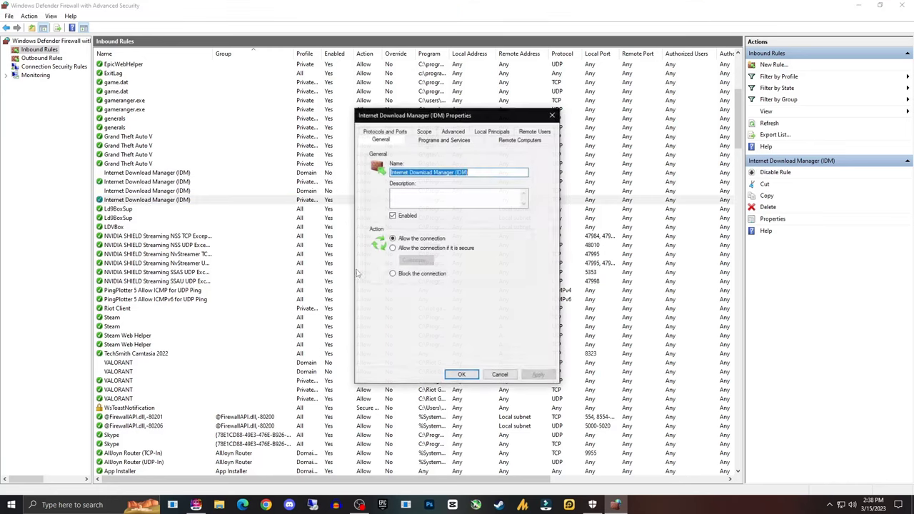
click(500, 375)
Step: Start a new inbound rule of the Program type and try to browse to the Desktop for its executable
click(774, 65)
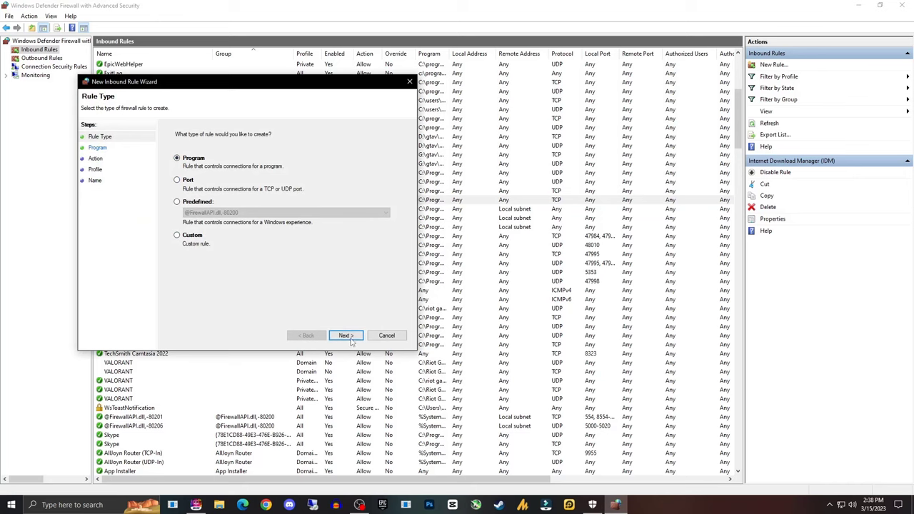
click(345, 335)
click(372, 196)
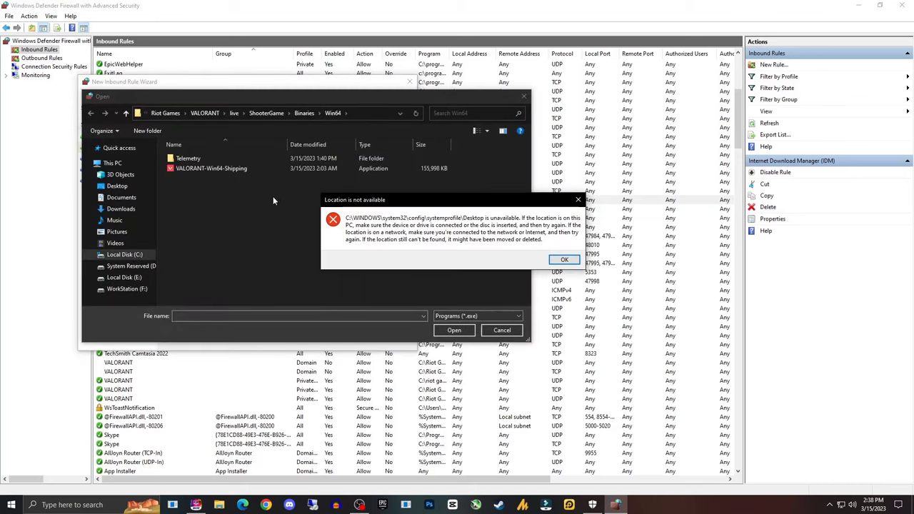
click(563, 261)
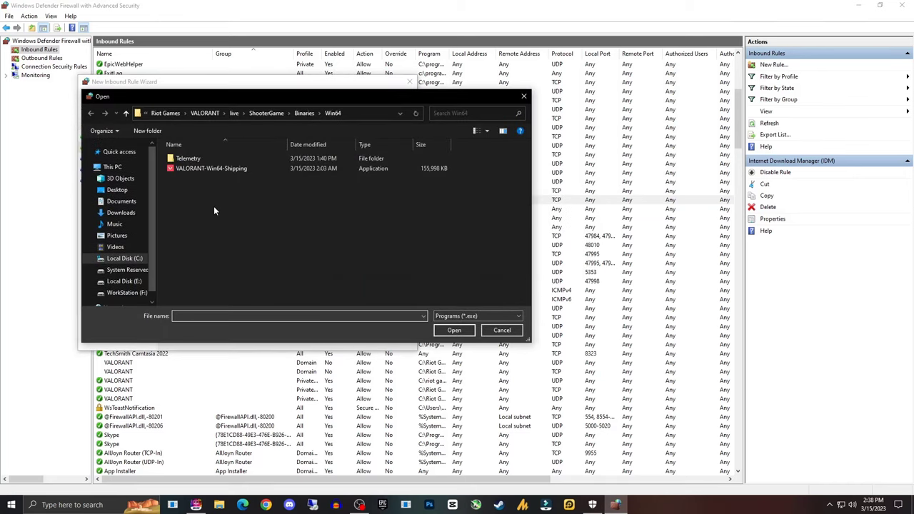
click(117, 190)
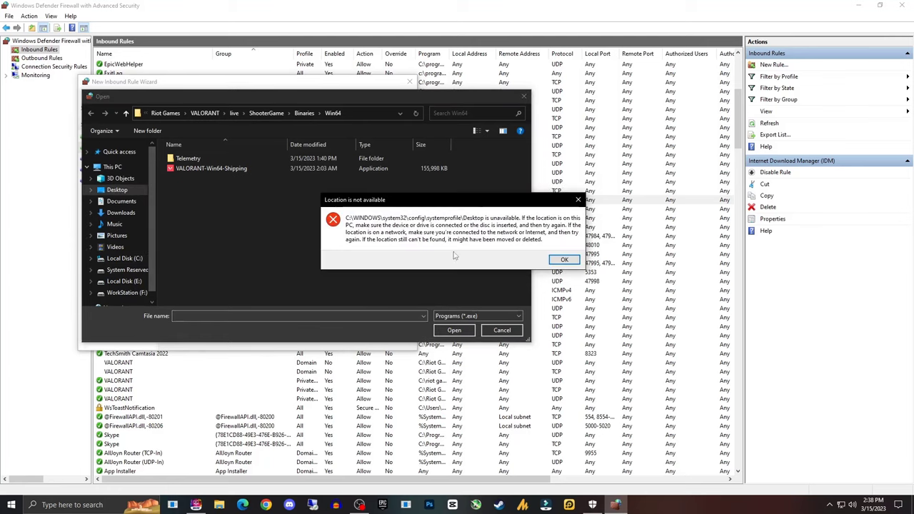
click(563, 260)
key(Return)
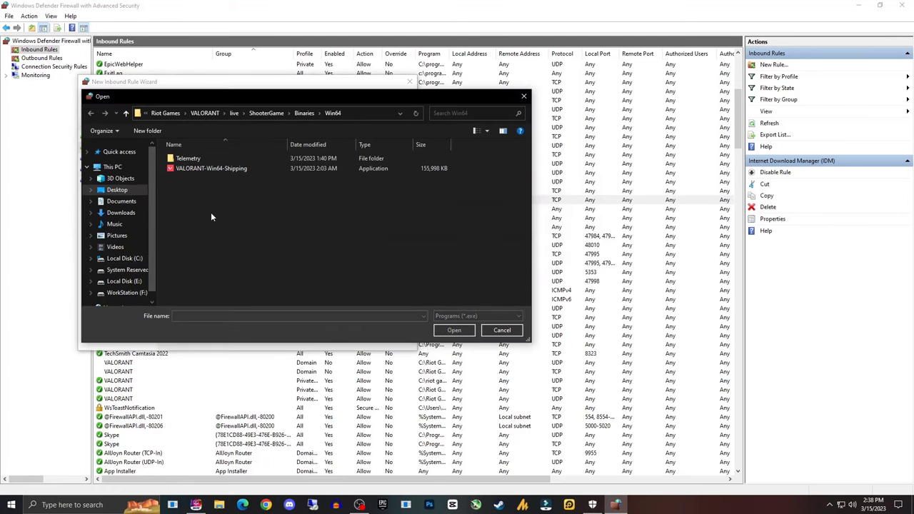
Step: Point out IDMan, IDMGrHlp and IEMonitor in C:\Program Files (x86)\Internet Download Manager, and dismiss the file selection
click(118, 167)
double_click(258, 265)
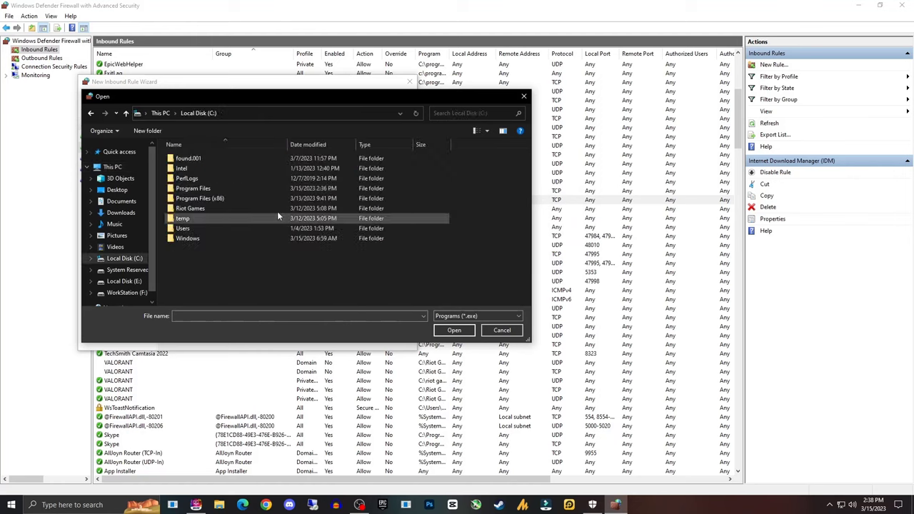
double_click(216, 198)
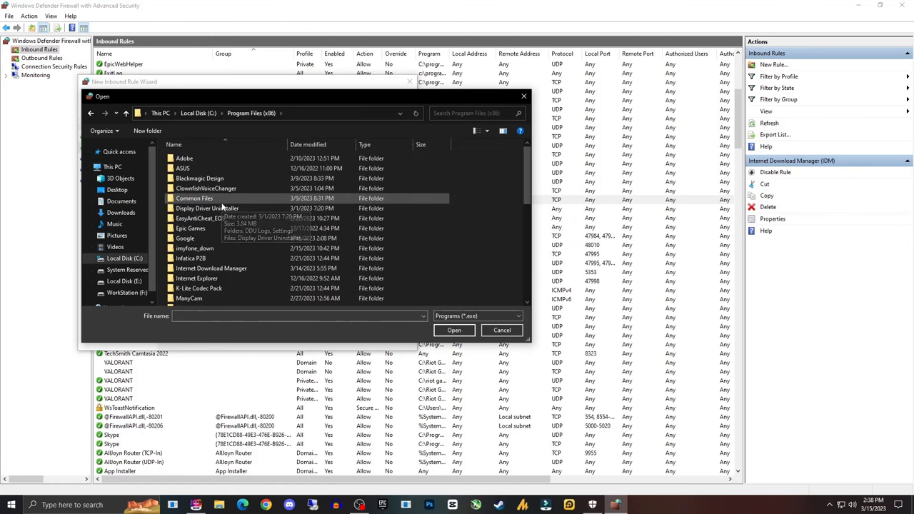
double_click(214, 268)
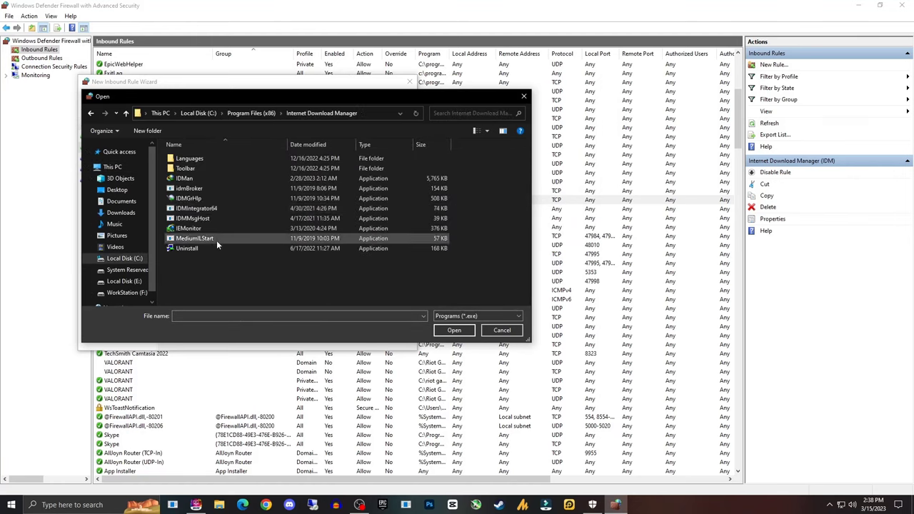
click(193, 178)
click(189, 199)
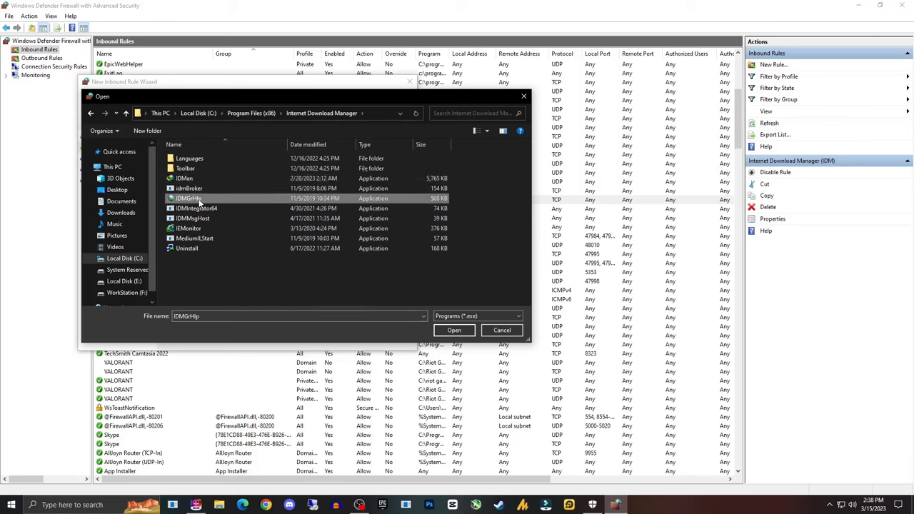
click(201, 228)
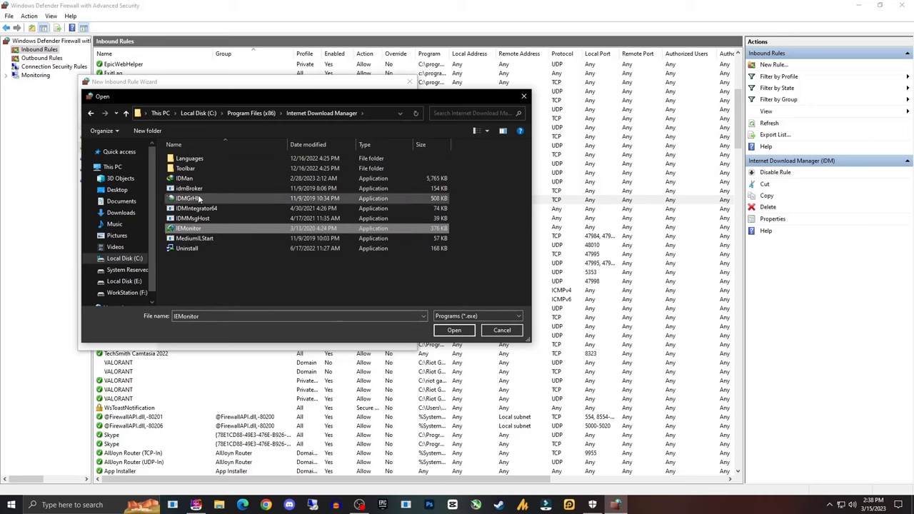
click(485, 330)
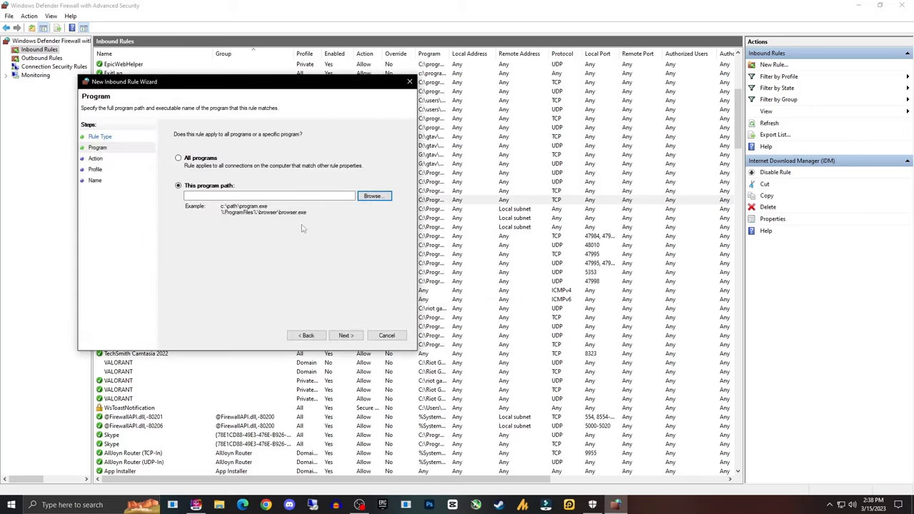
Step: Choose IDMan from Program Files (x86)\Internet Download Manager as the program path for the new inbound rule
click(374, 196)
click(560, 259)
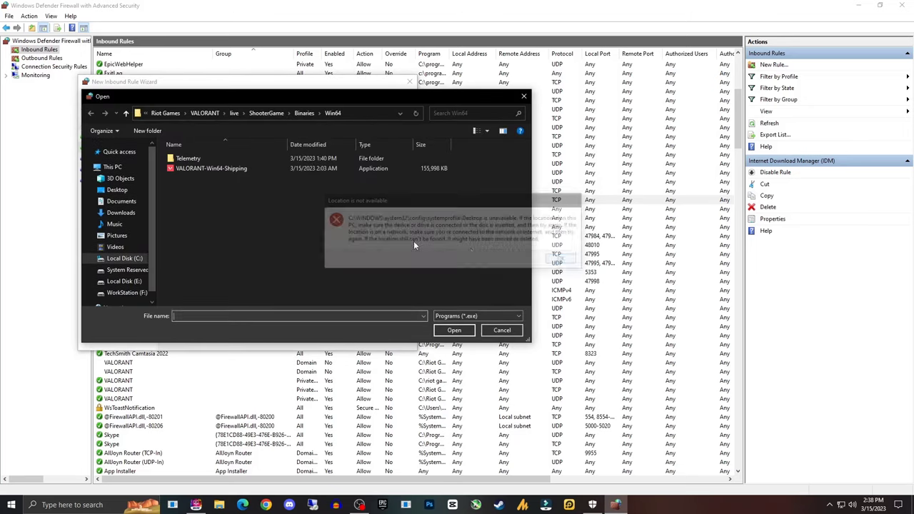
click(121, 255)
double_click(201, 200)
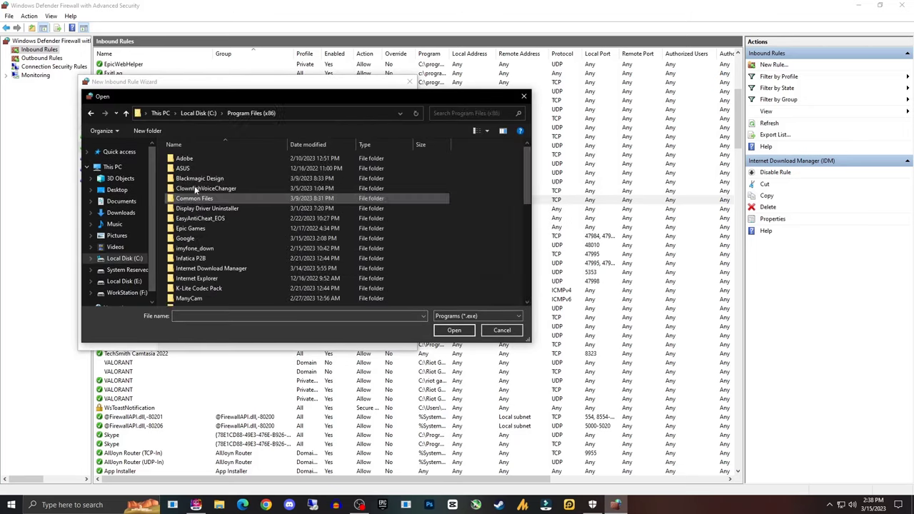
scroll(212, 234, down, 3)
double_click(217, 184)
click(204, 177)
click(454, 329)
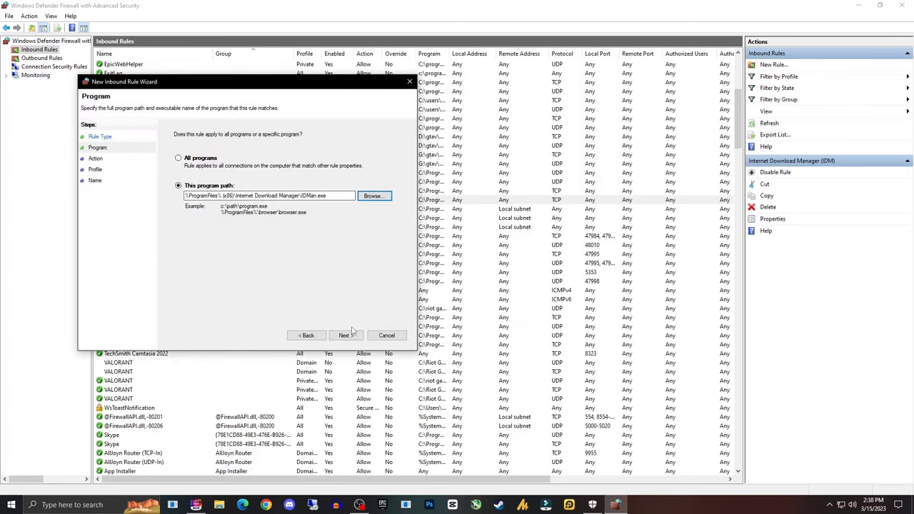
Step: Go through the new rule with the connection allowed and the Domain, Private and Public profiles applied, and cancel it before naming
click(346, 334)
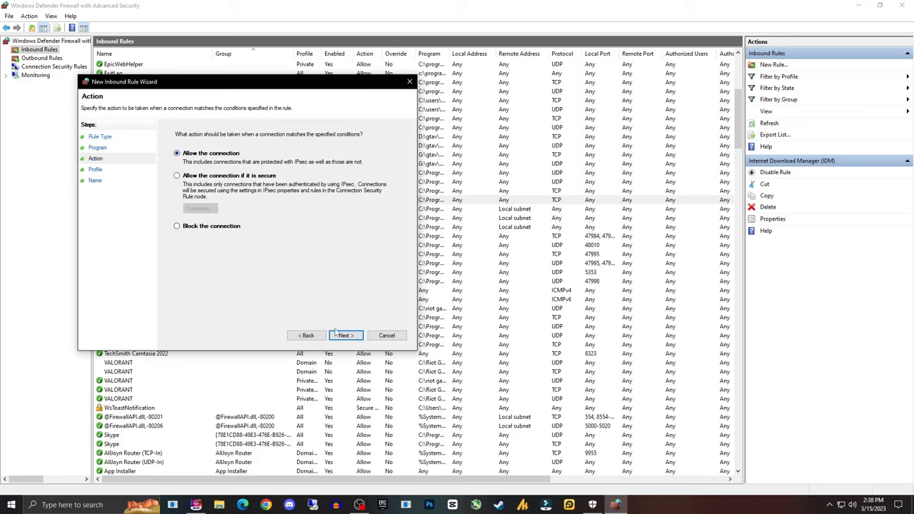
click(337, 333)
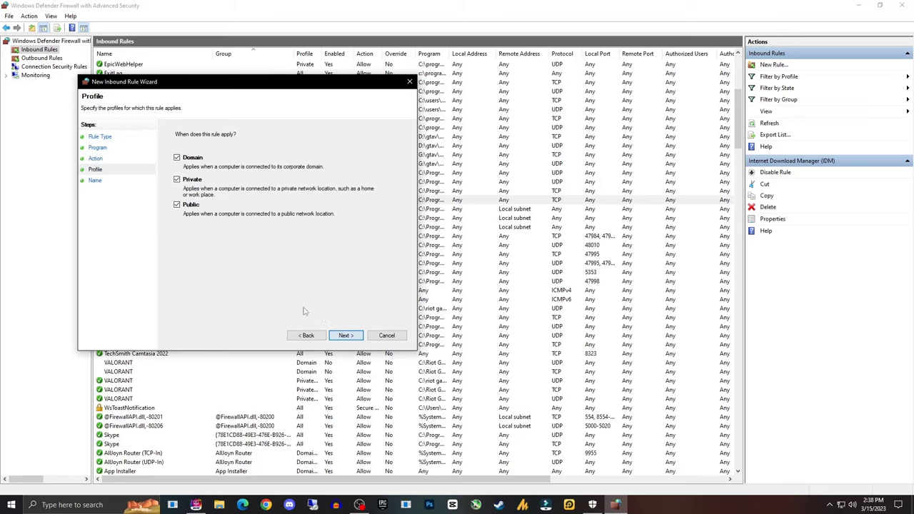
click(346, 335)
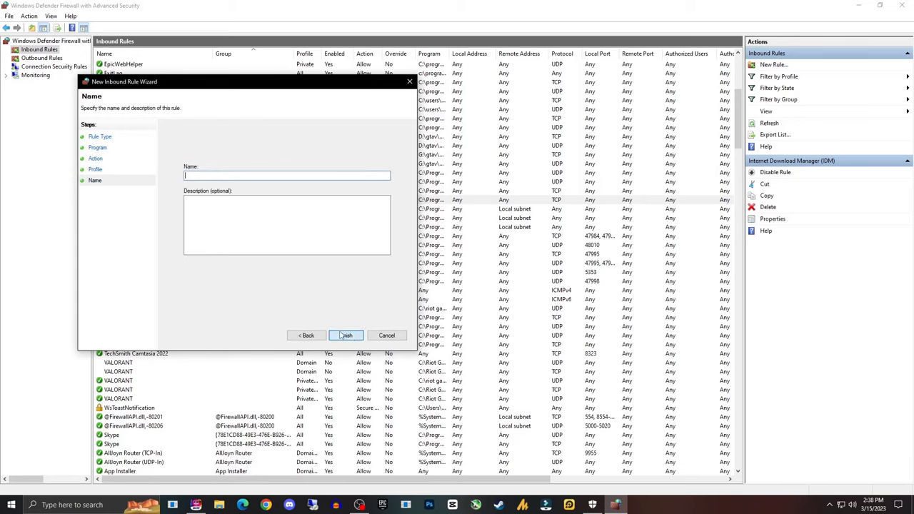
click(388, 336)
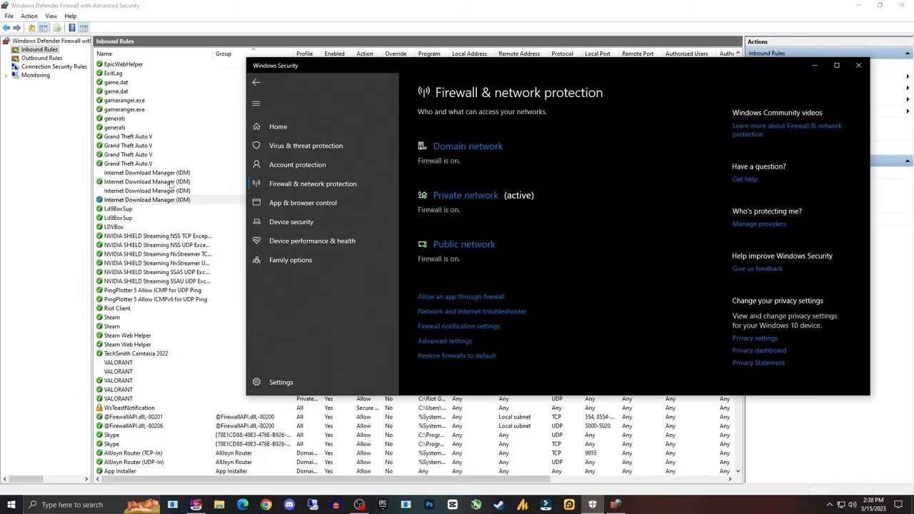
Step: Close the Windows Security window and display the firewall's outbound rules
click(858, 65)
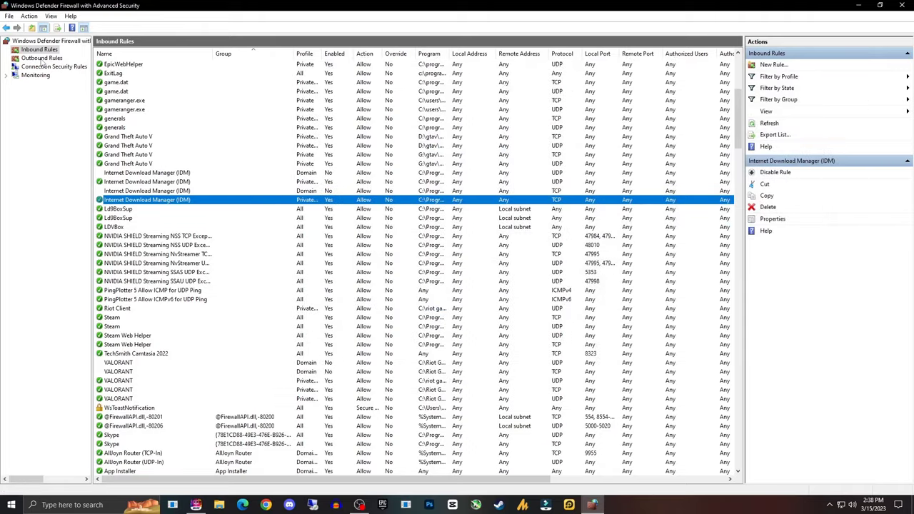
click(43, 58)
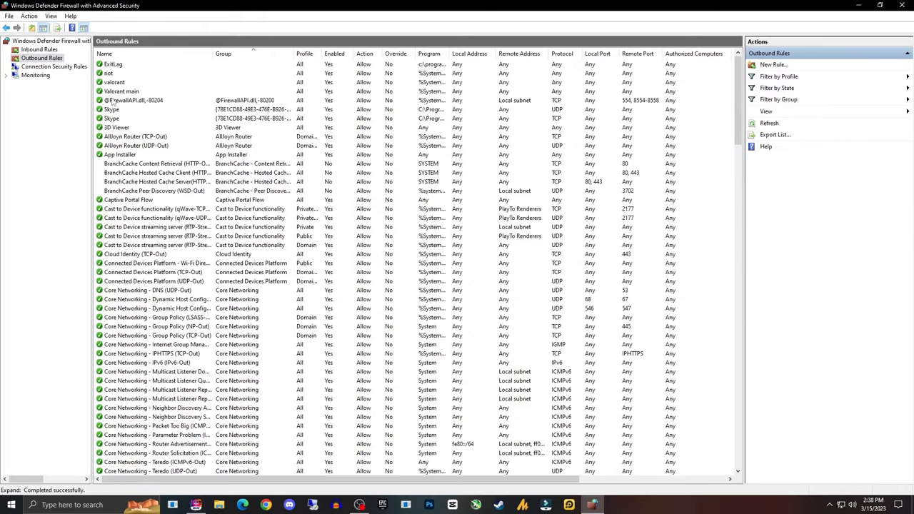